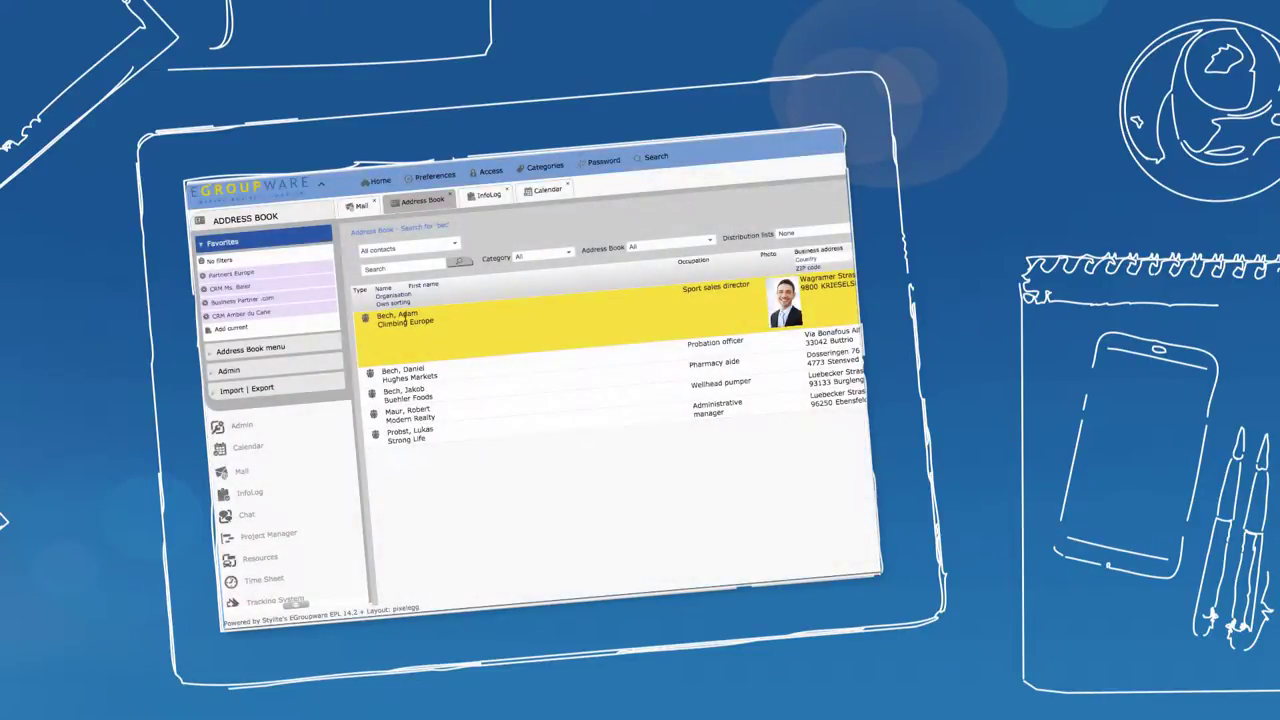
Open Climbing Europe's CRM view from the Address Book list to see its linked InfoLog entries
left_click(402, 316)
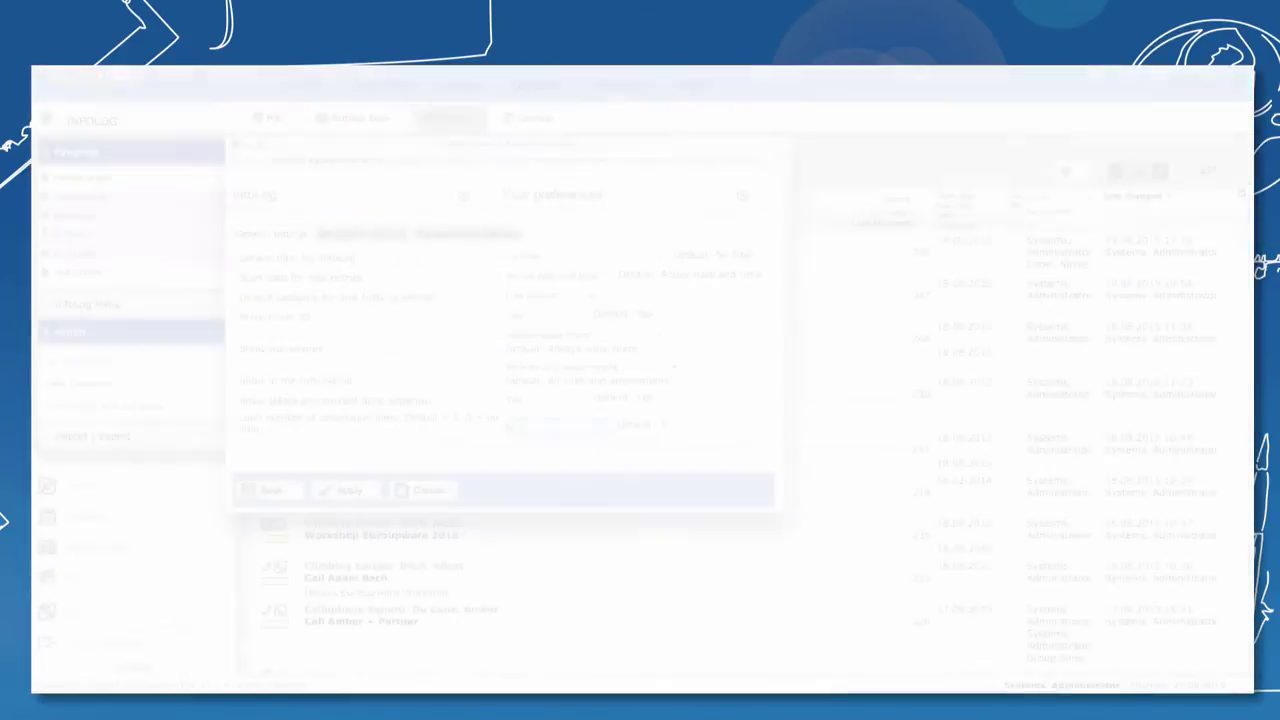
Enable the Offer, Sales, ToDo and Phone call calendar types in InfoLog's data exchange preferences and save
left_click(465, 234)
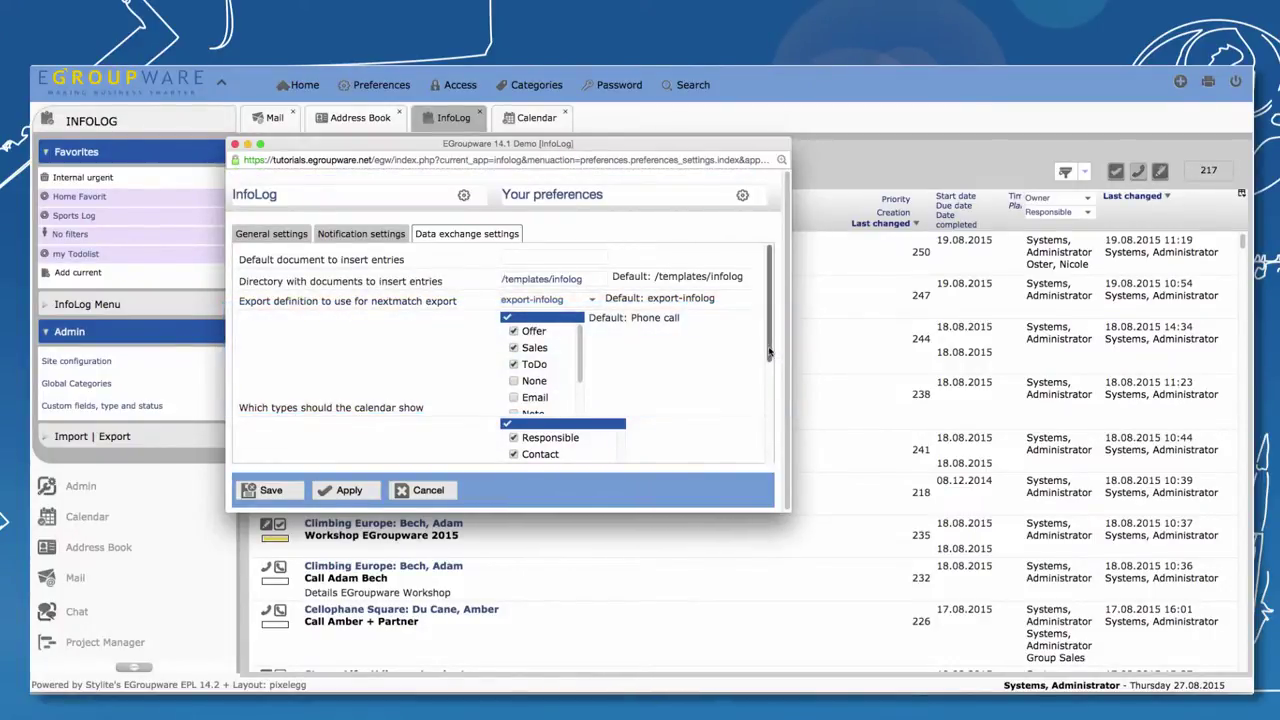
left_click_drag(768, 357, 760, 470)
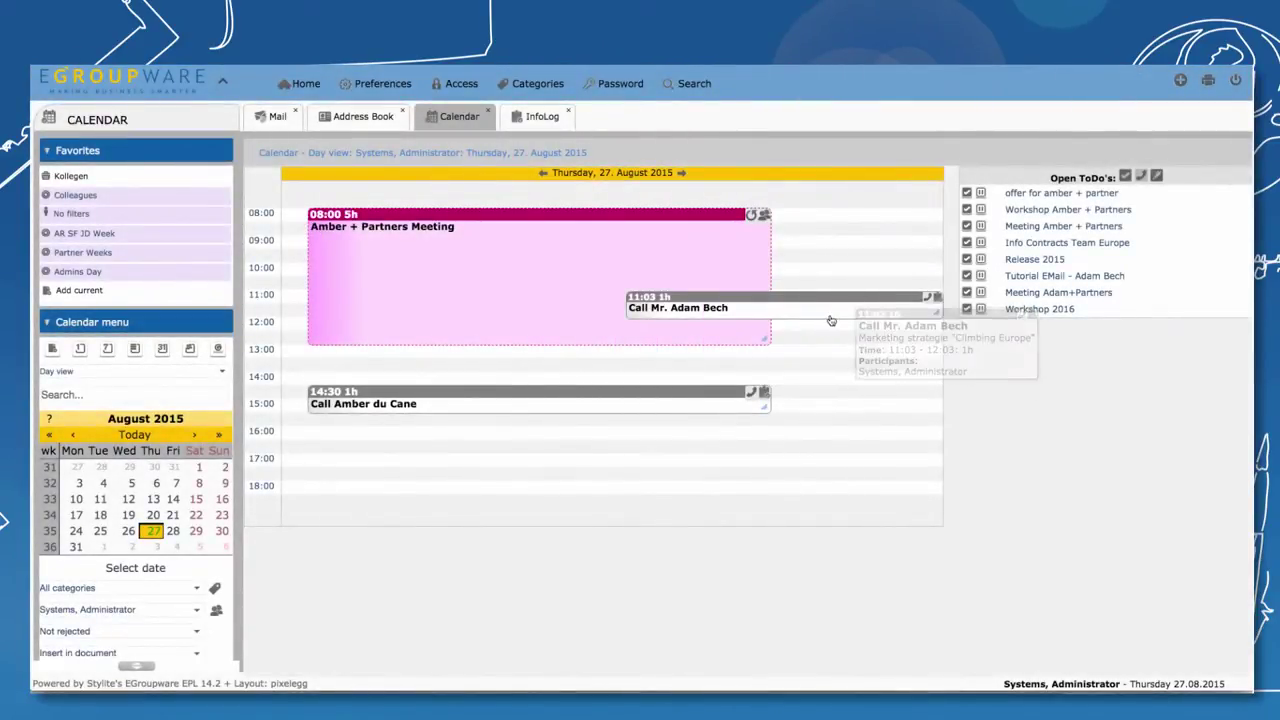
left_click_drag(830, 315, 800, 345)
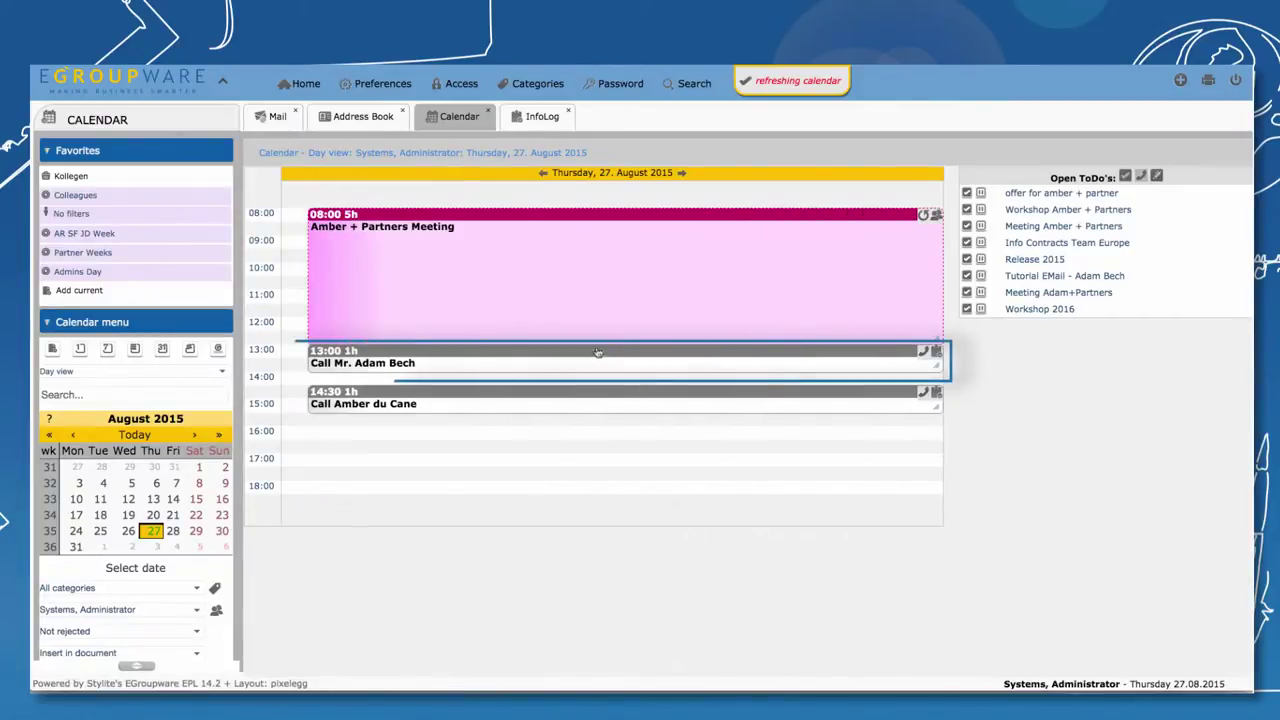
left_click(541, 120)
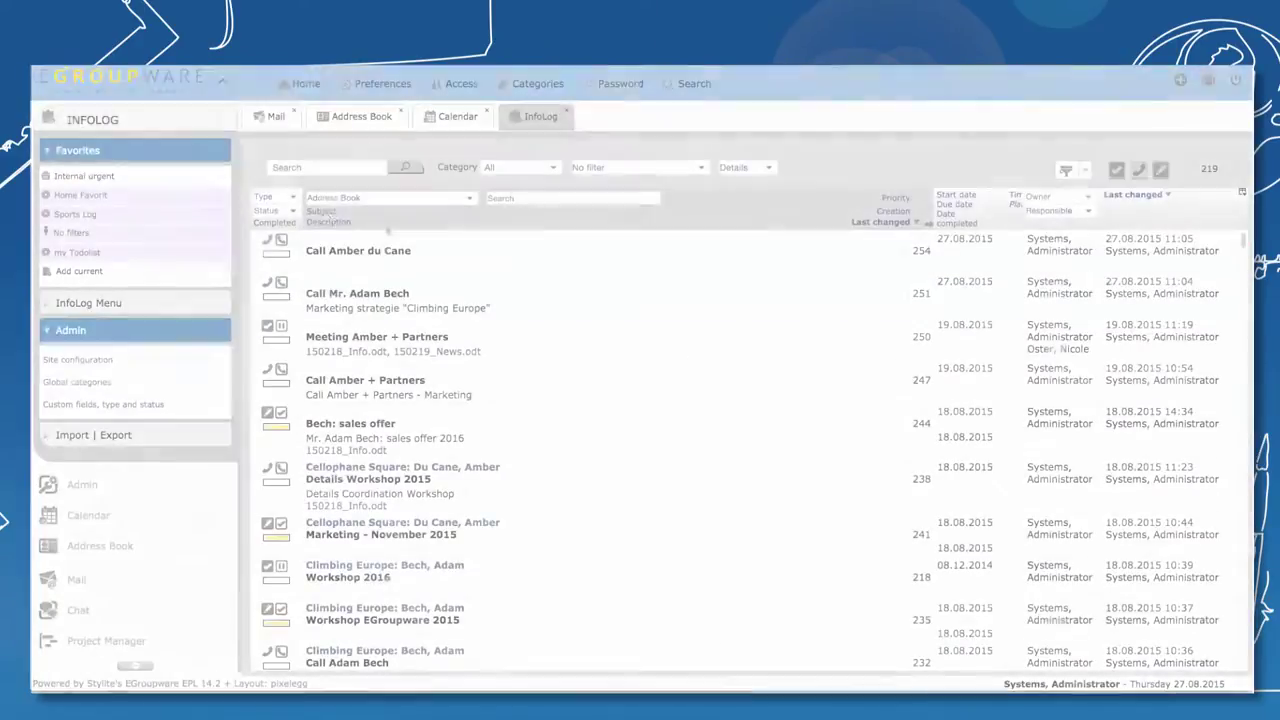
left_click(293, 200)
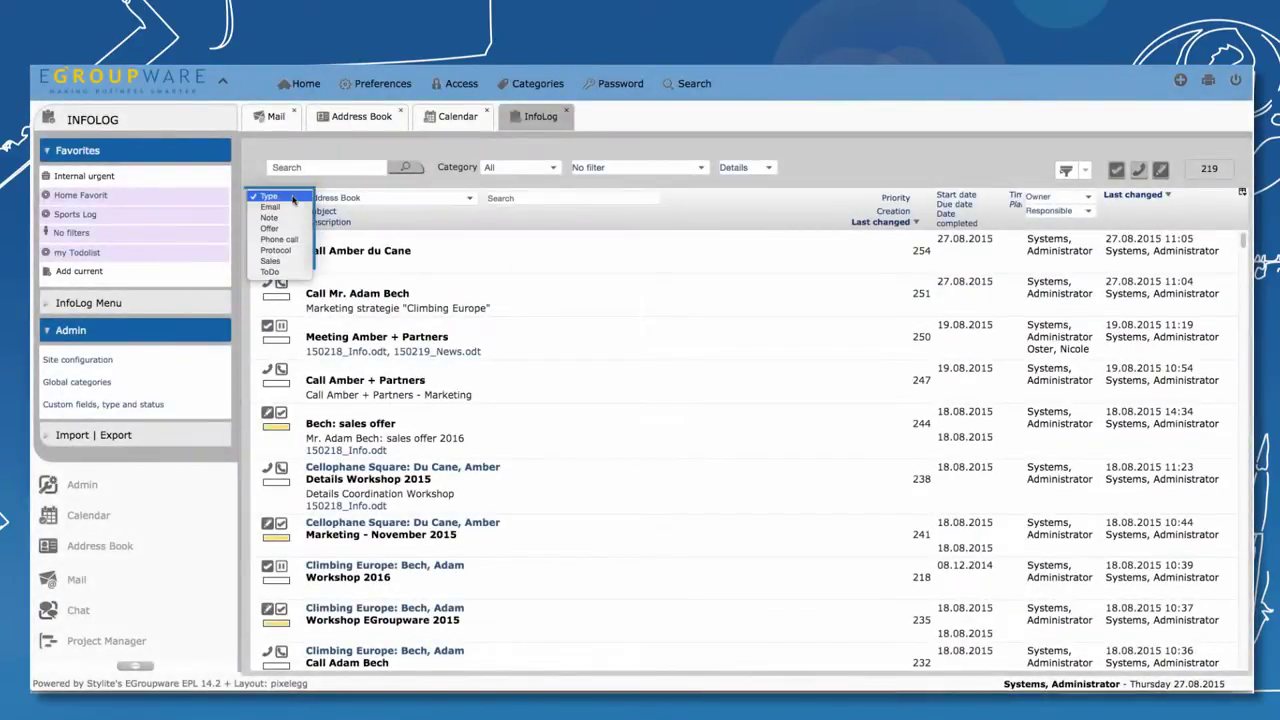
left_click(293, 201)
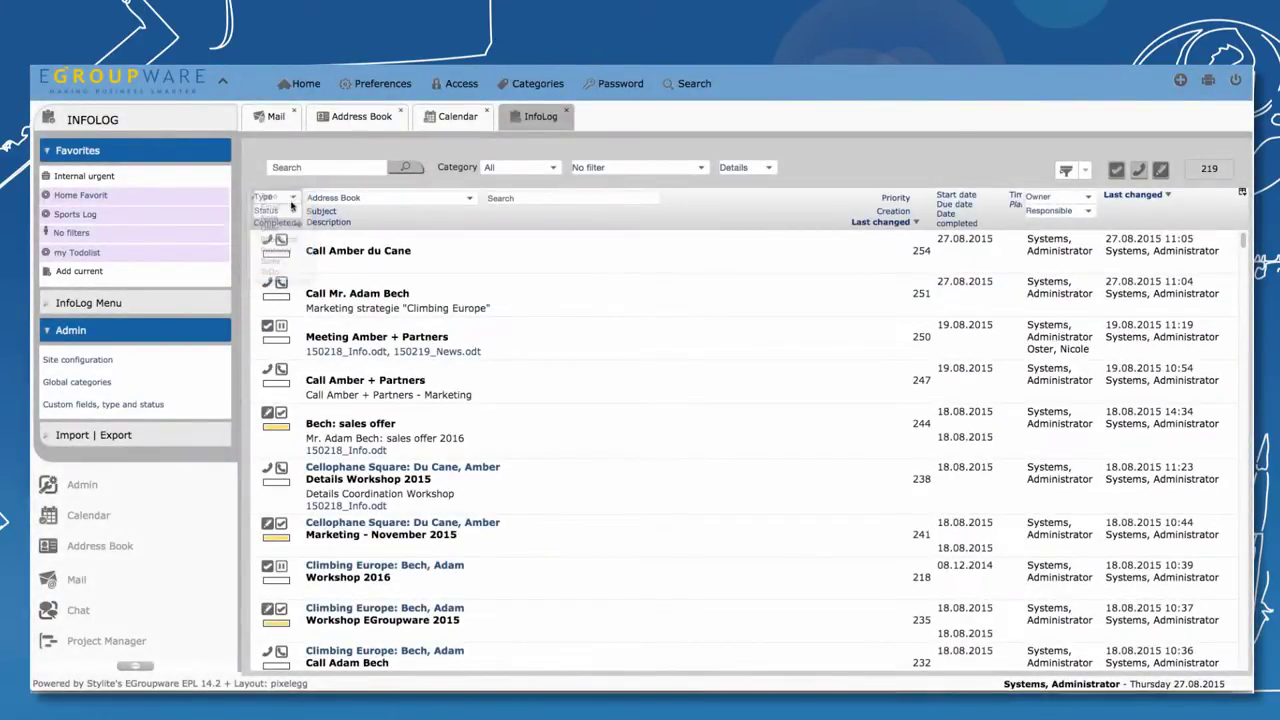
left_click(294, 211)
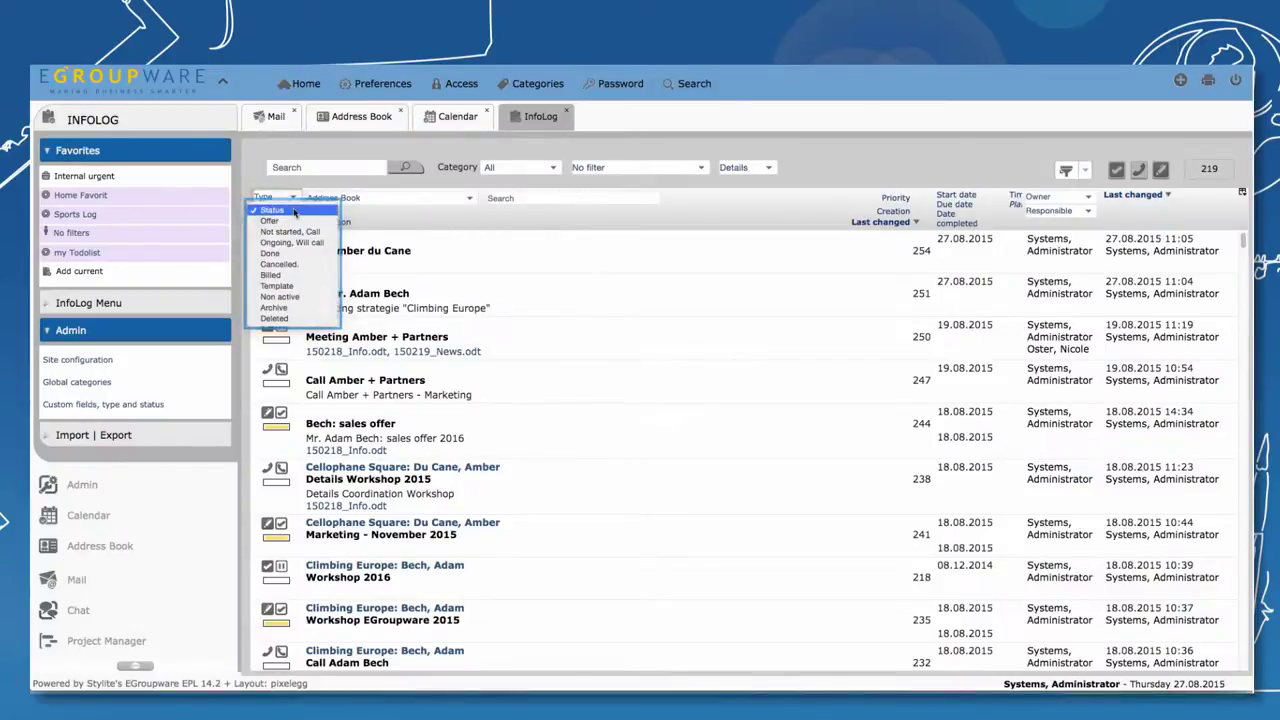
left_click(293, 212)
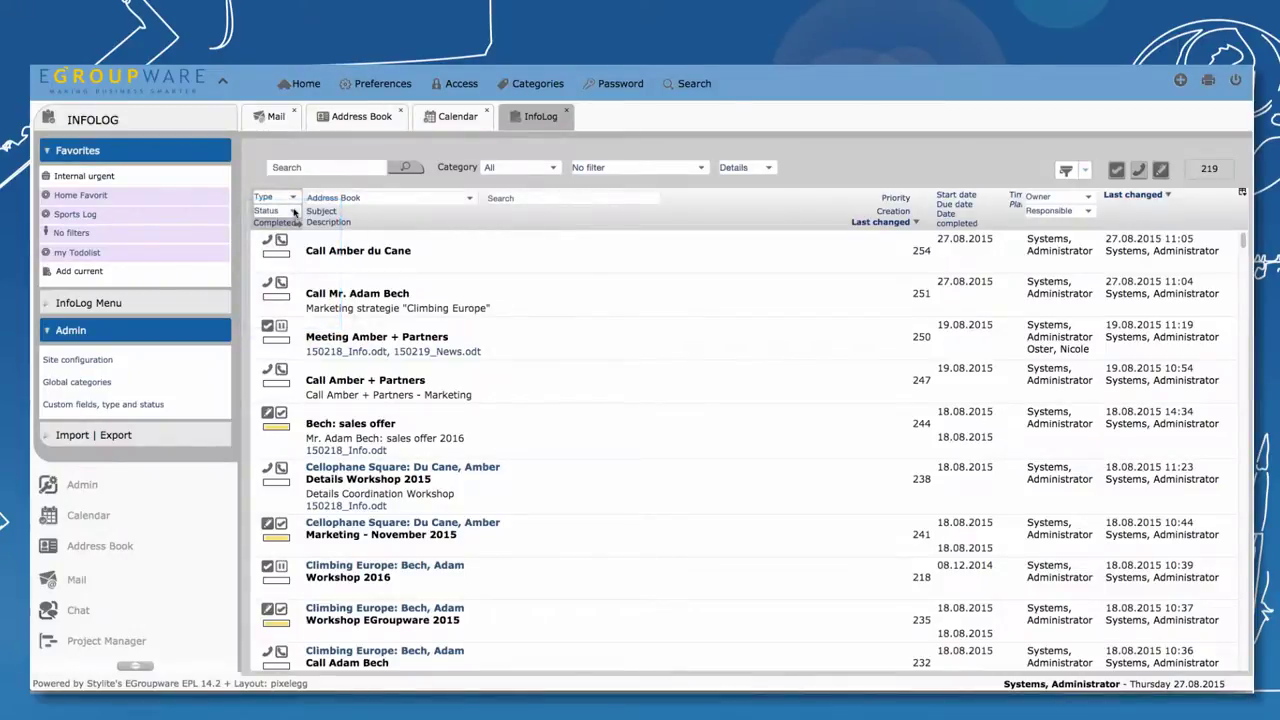
left_click(701, 169)
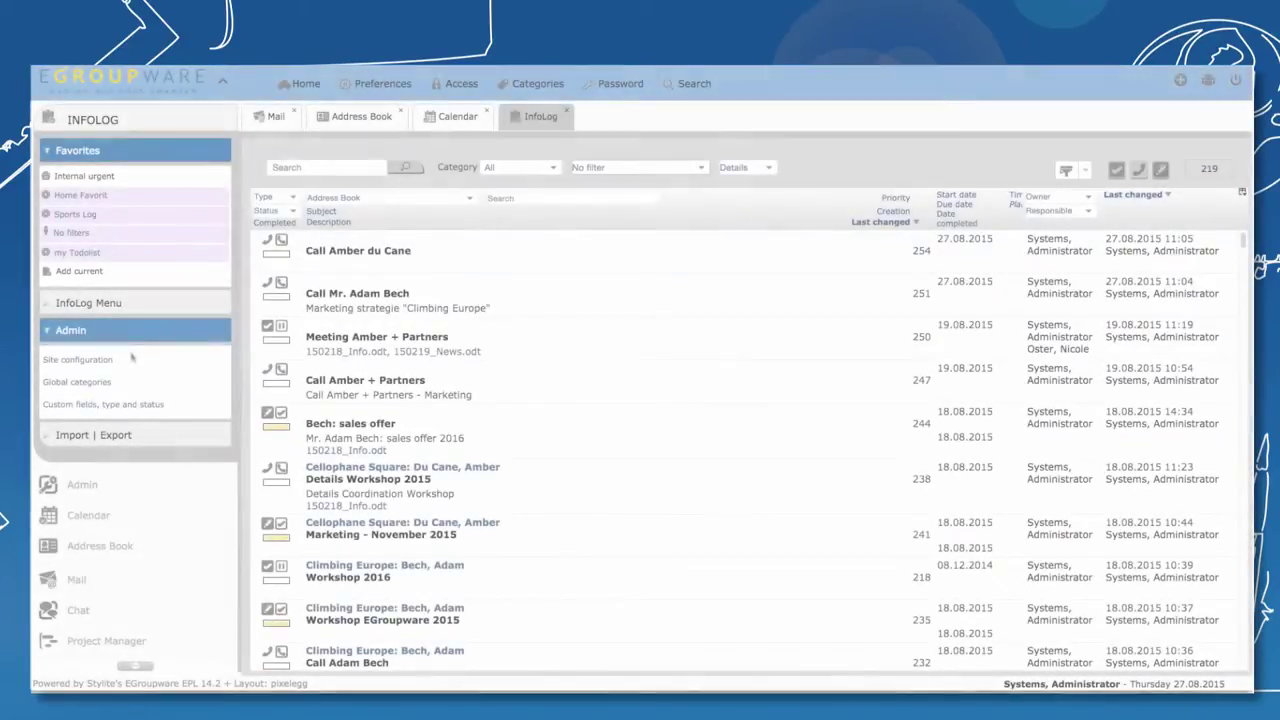
Add an 'urgent' status in InfoLog's custom fields, types and statuses settings
left_click(110, 406)
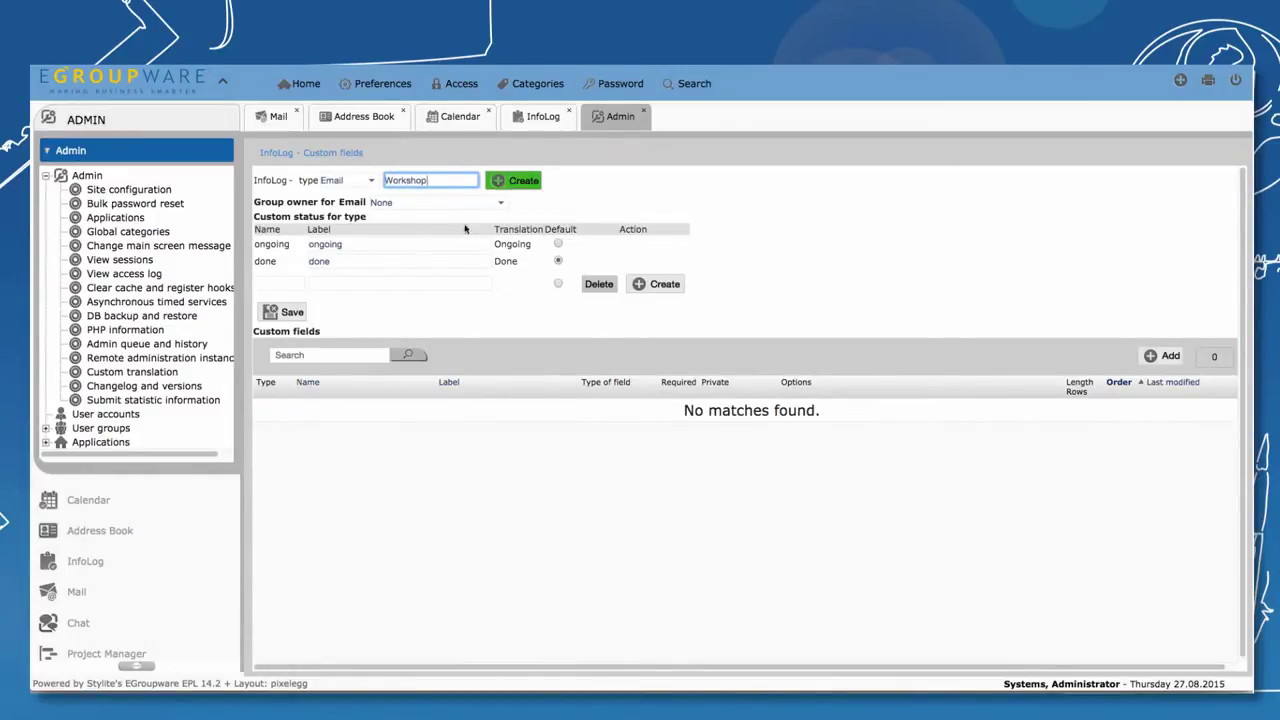
left_click(287, 284)
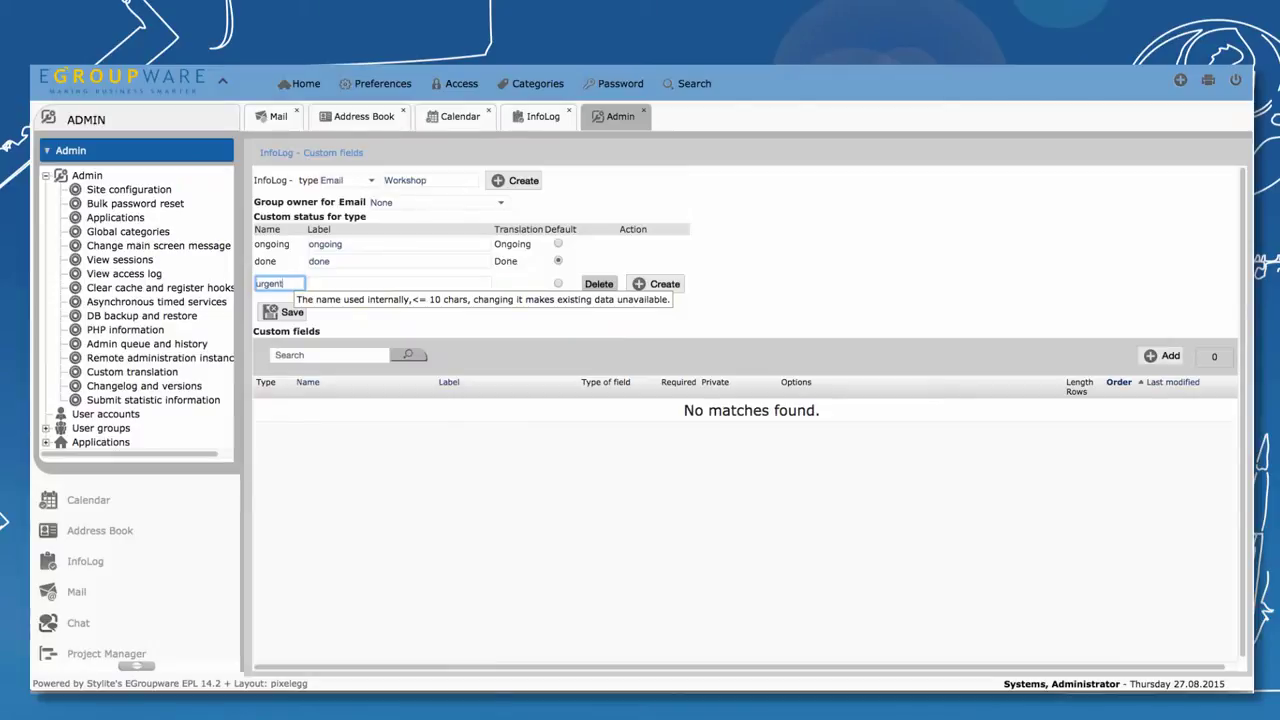
left_click(342, 284)
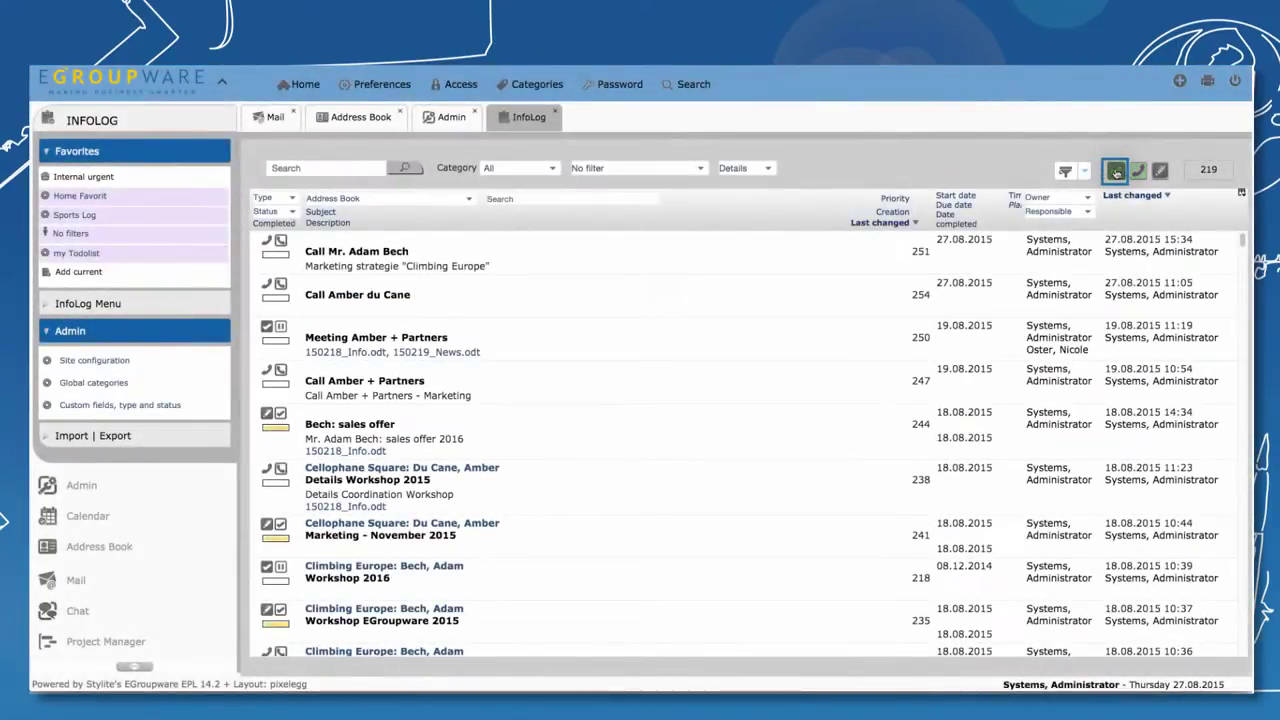
Create a 'Meeting Amber + Partners' ToDo with a colleague as Responsible, and save it
left_click(1116, 173)
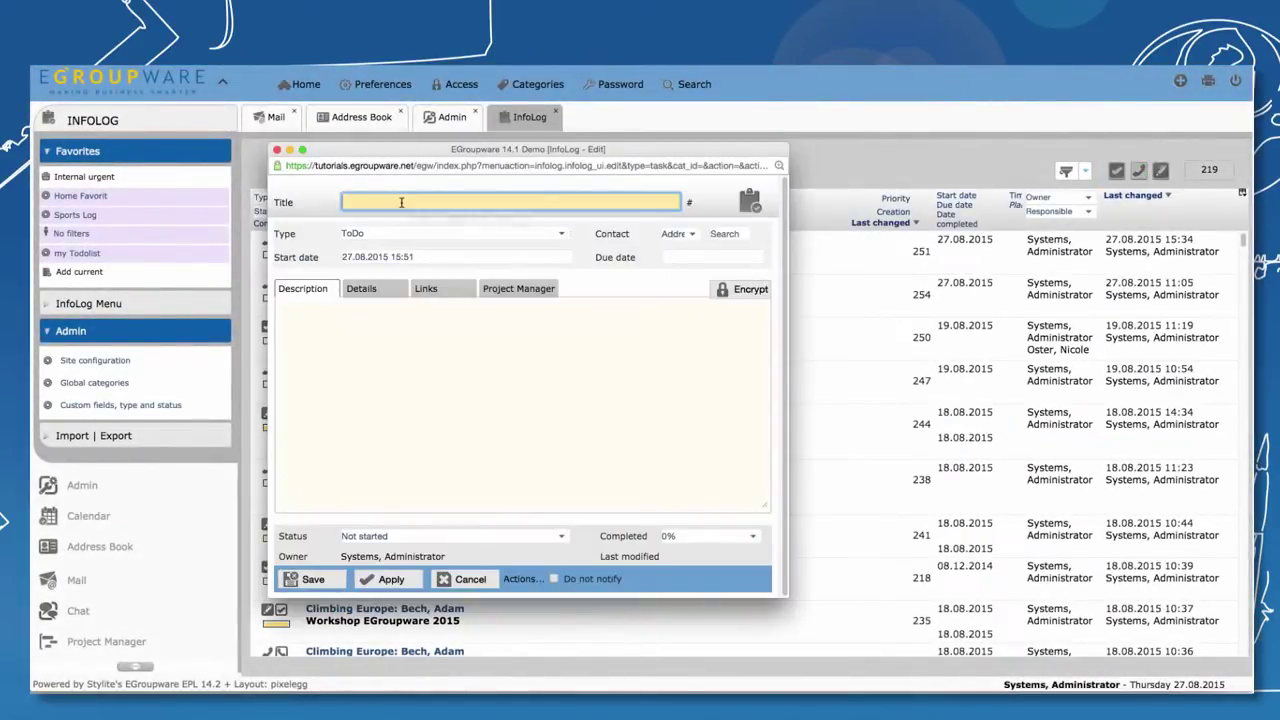
left_click(400, 205)
left_click(401, 220)
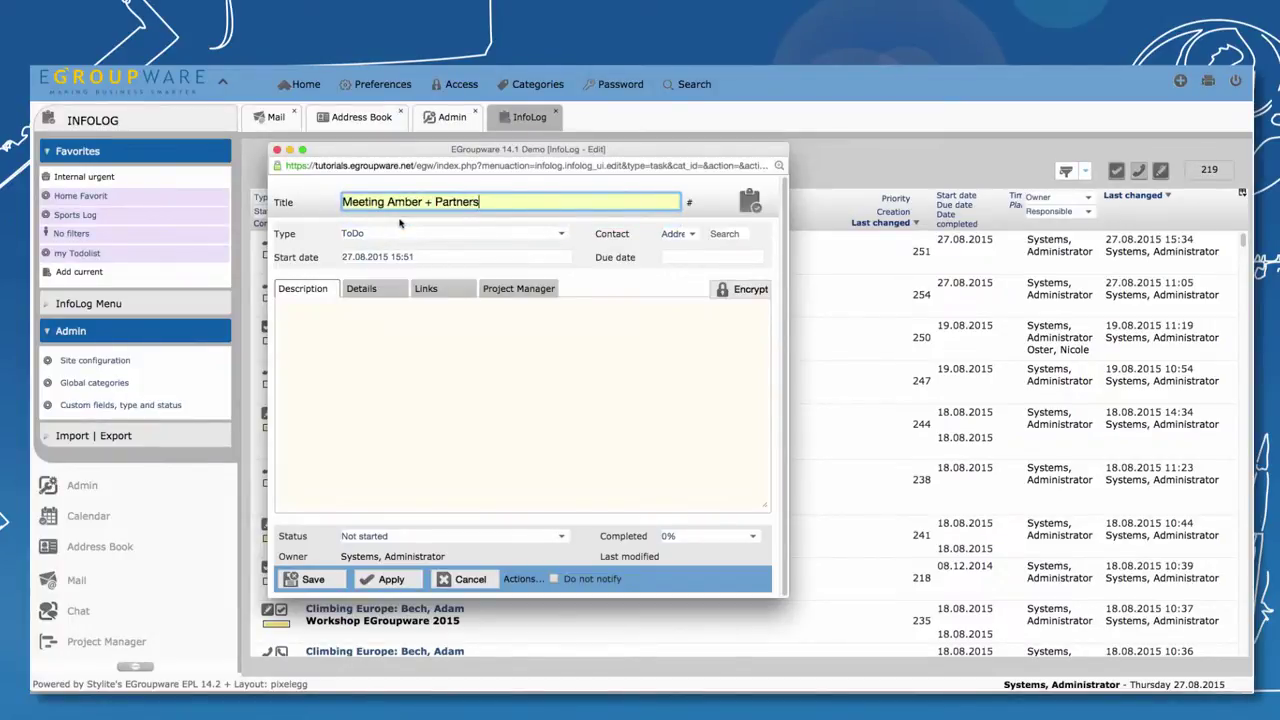
left_click(390, 293)
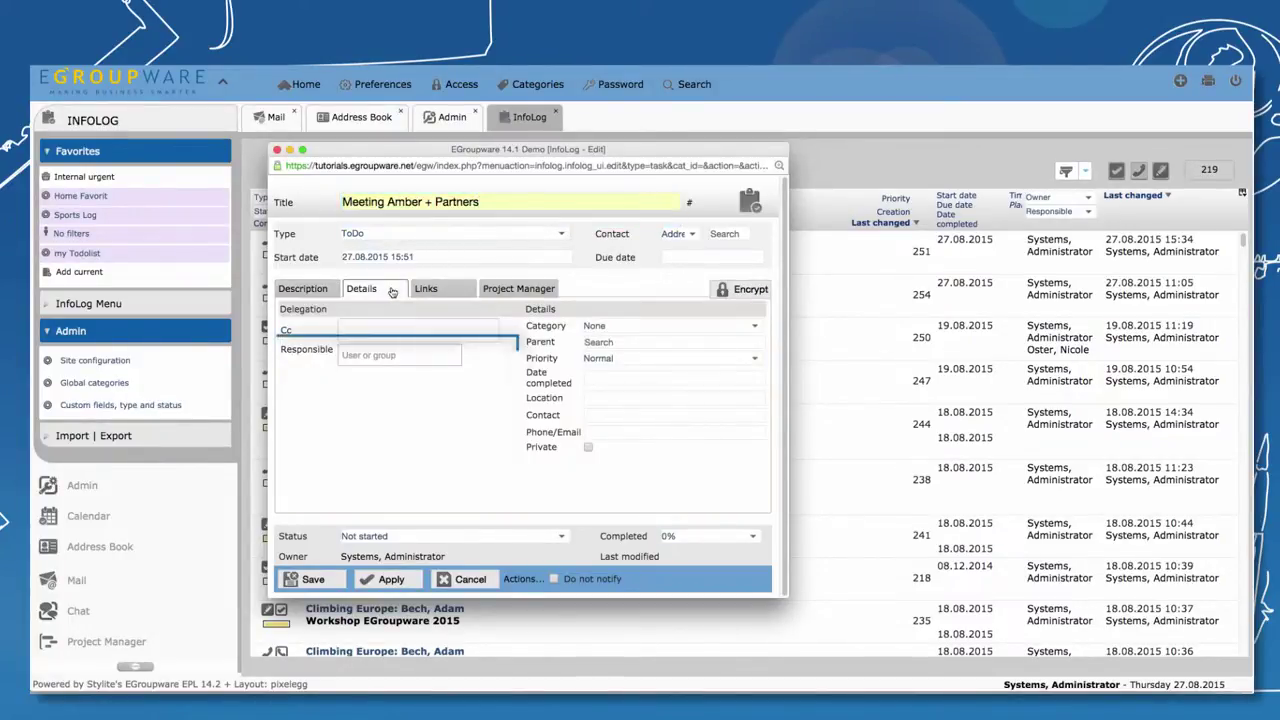
left_click(400, 356)
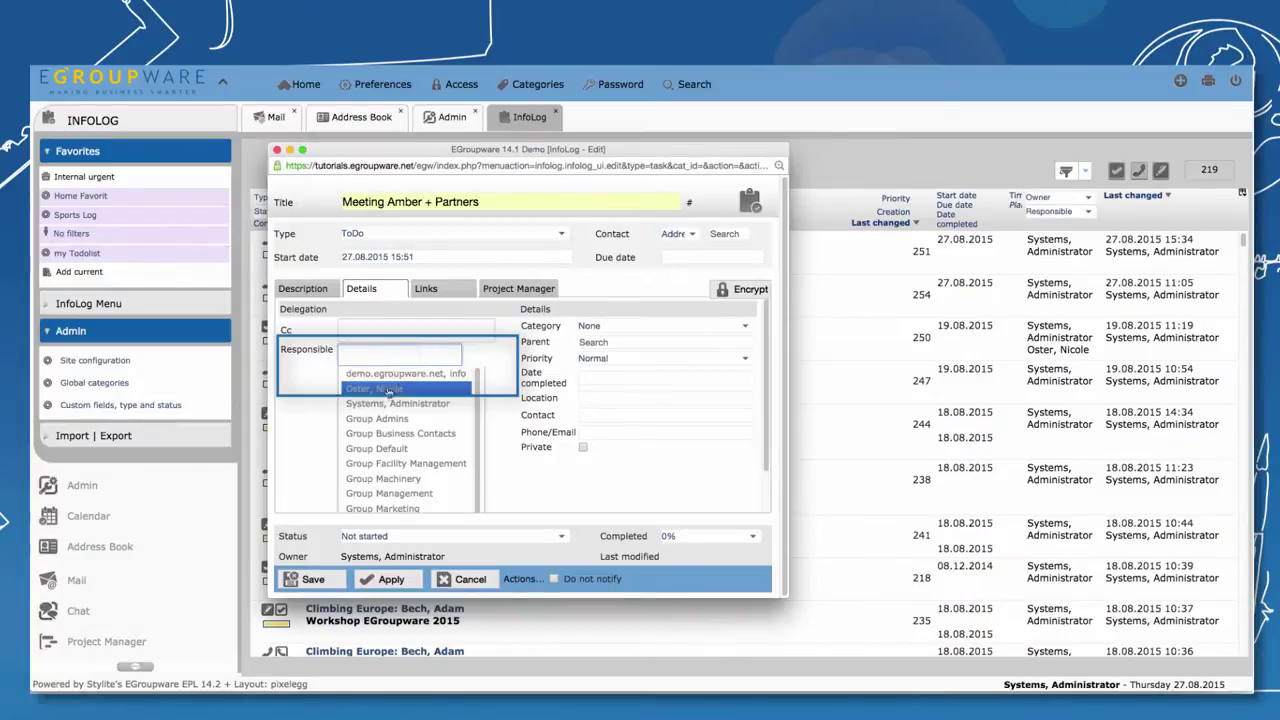
left_click(392, 378)
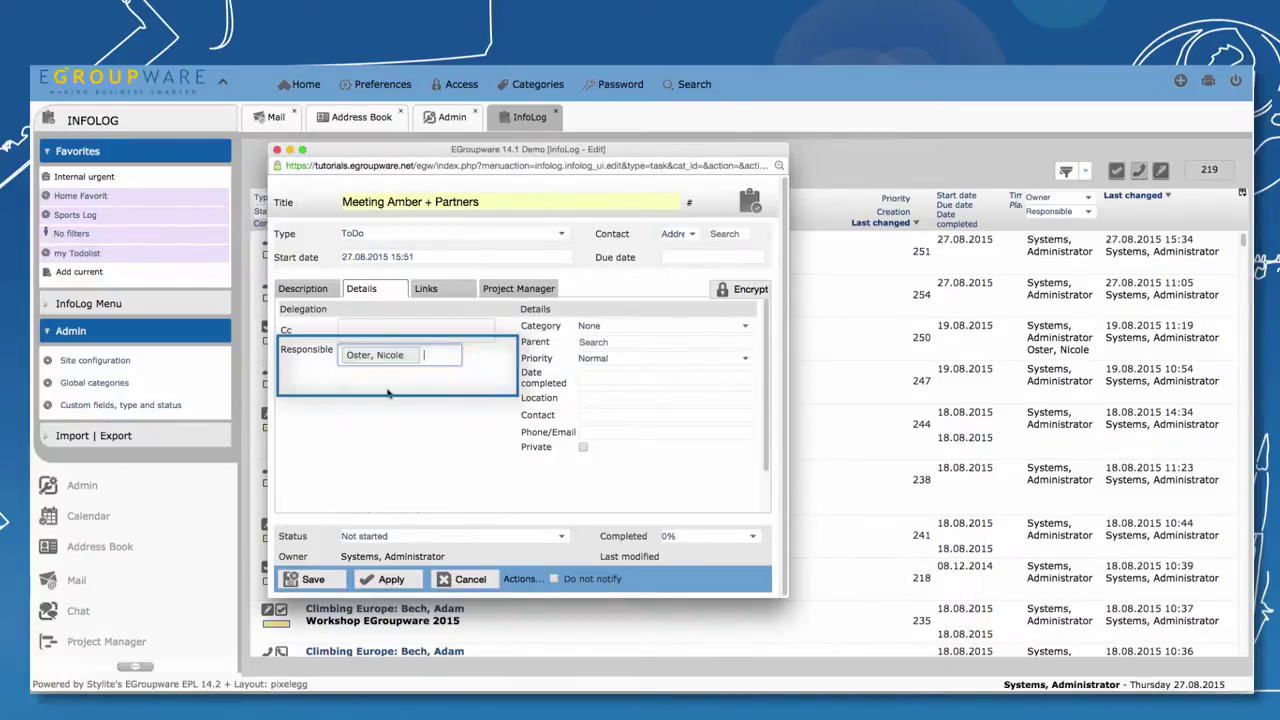
left_click(313, 580)
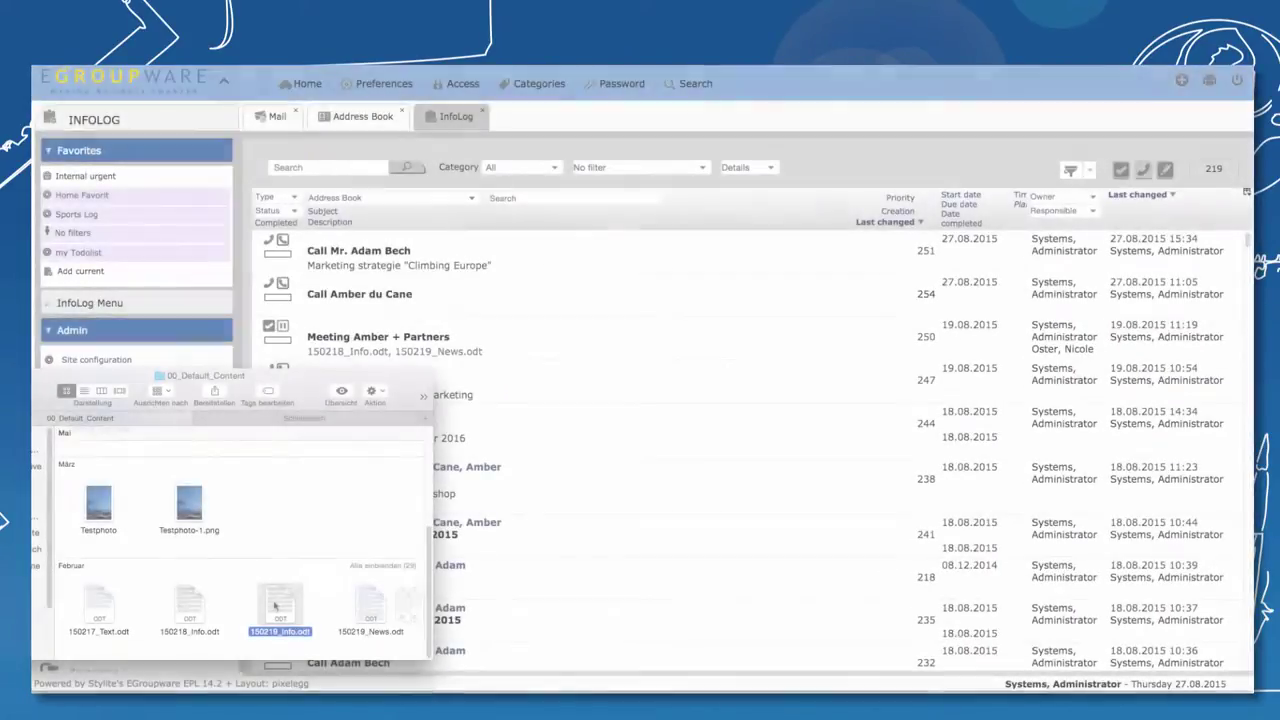
left_click_drag(378, 447, 385, 292)
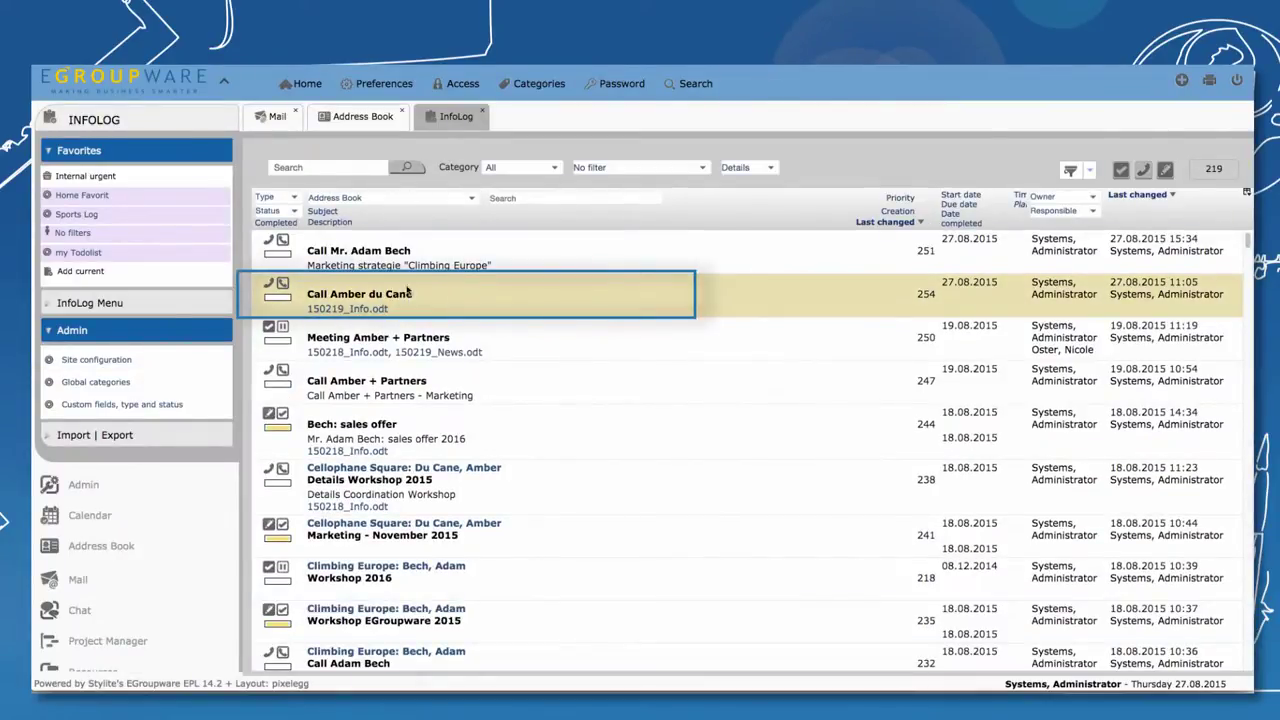
double_click(451, 297)
left_click(478, 244)
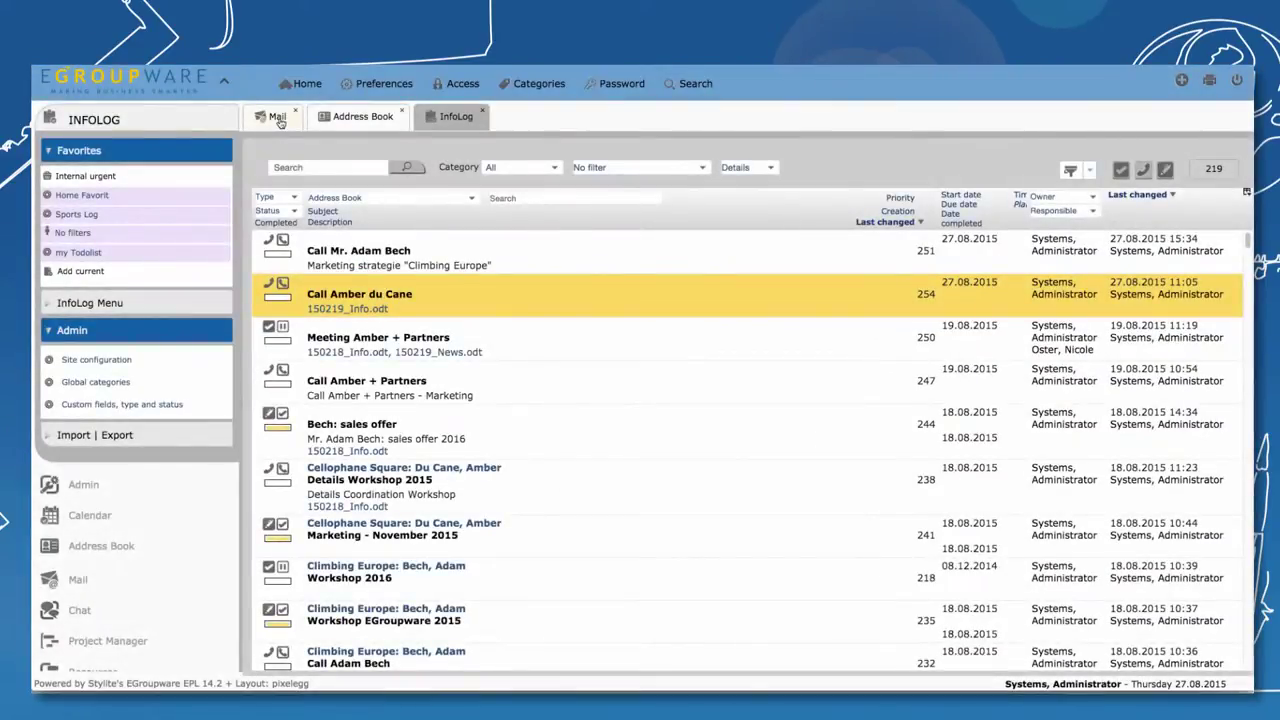
Open the Marketing planning mail in the Mail inbox
left_click(277, 117)
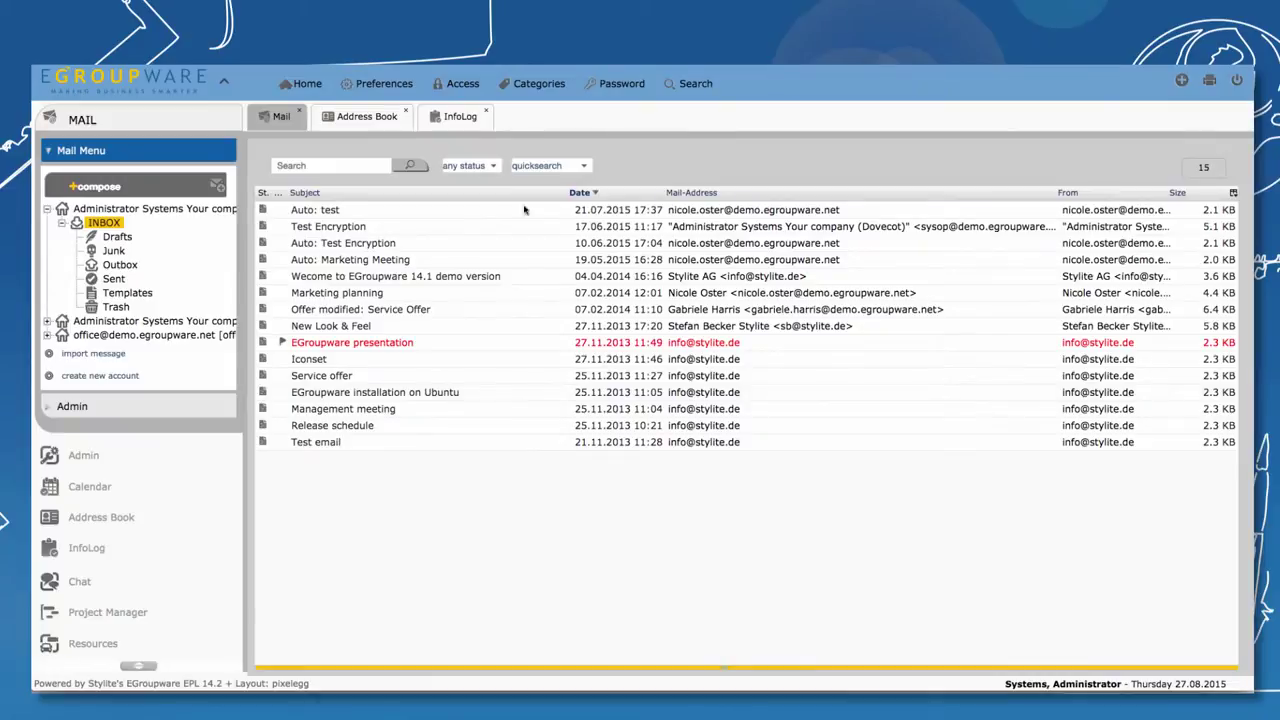
left_click(645, 294)
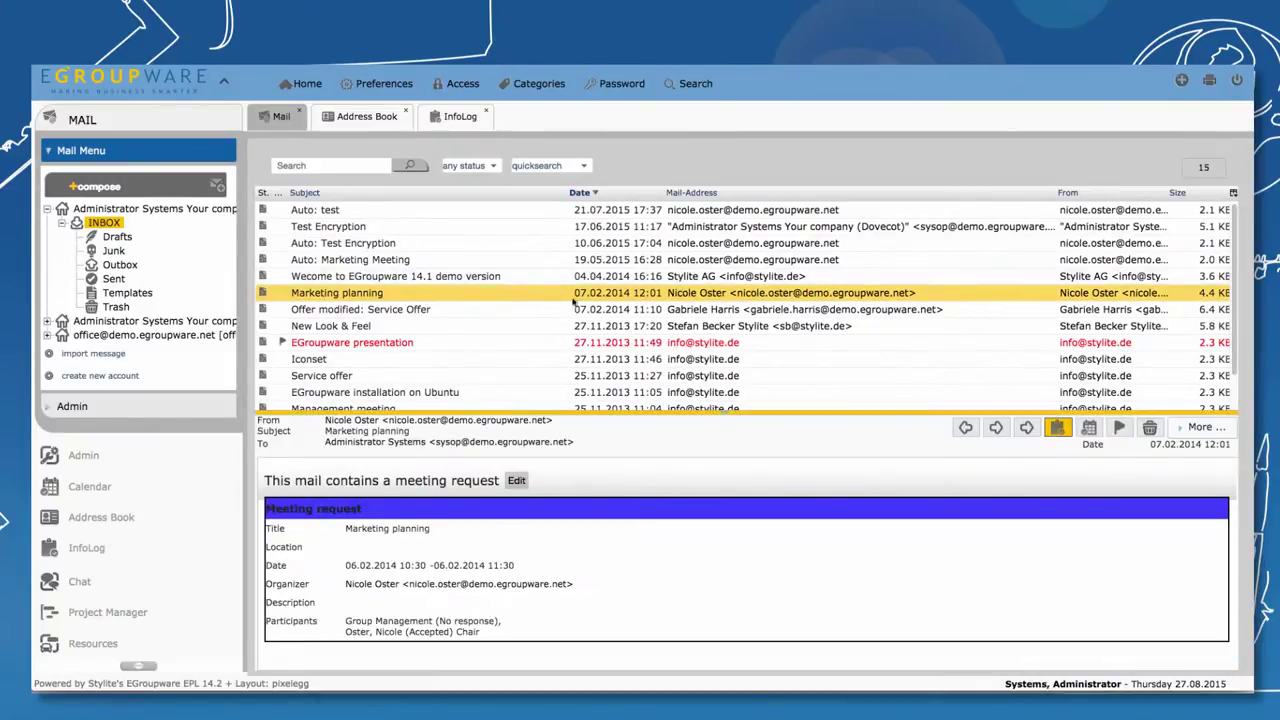
left_click(648, 296)
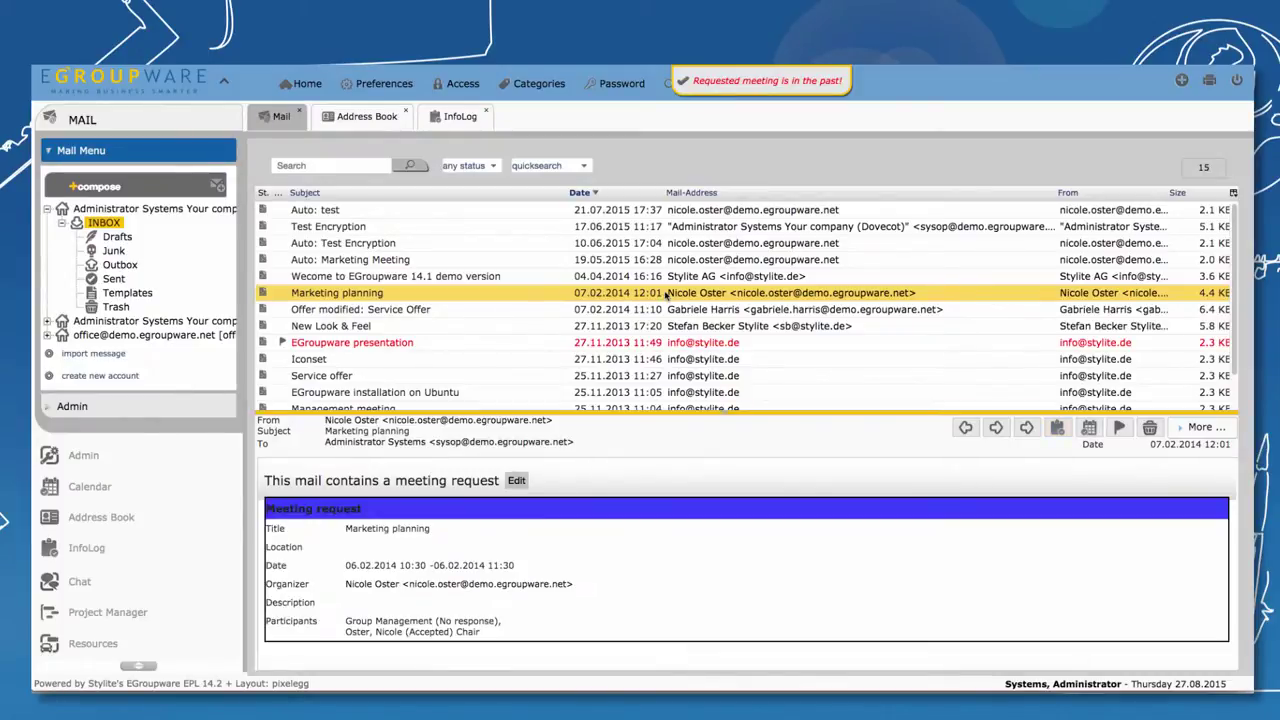
Save the sender as a contact with a business phone number and organisation Zantir Engineering
left_click_drag(668, 290, 660, 292)
left_click(658, 153)
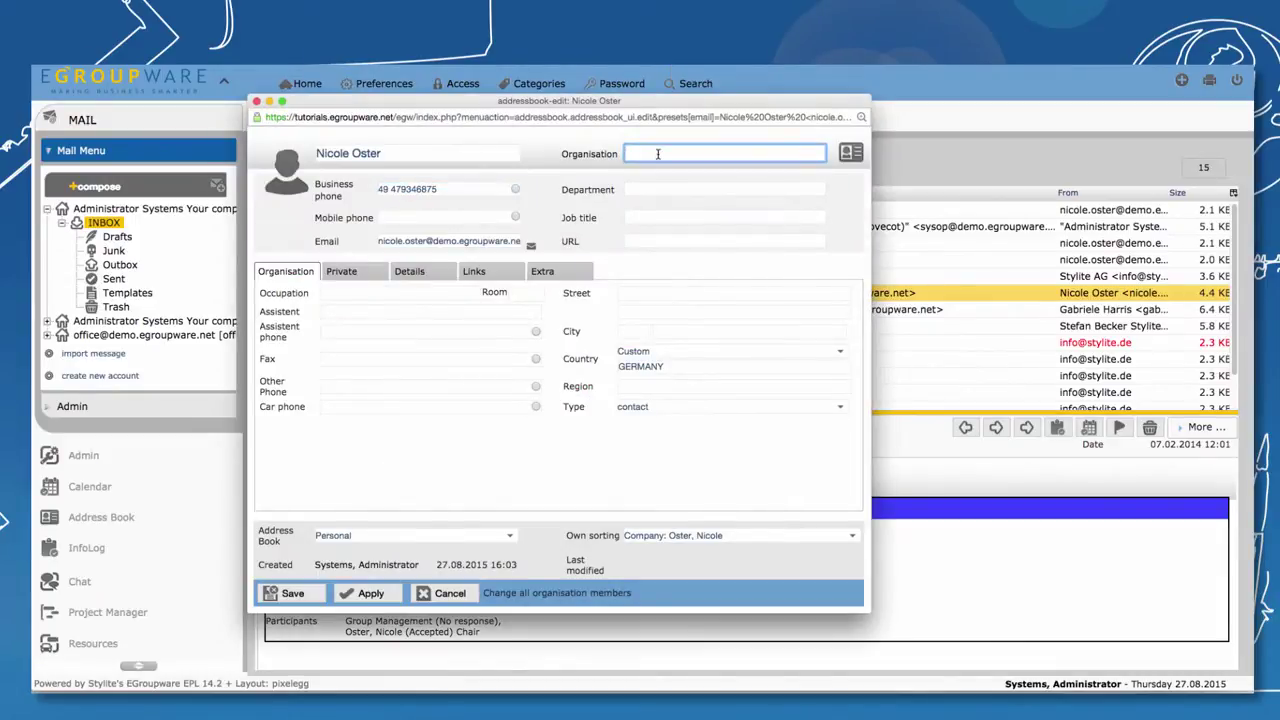
type("Zantir Engineering")
left_click(290, 593)
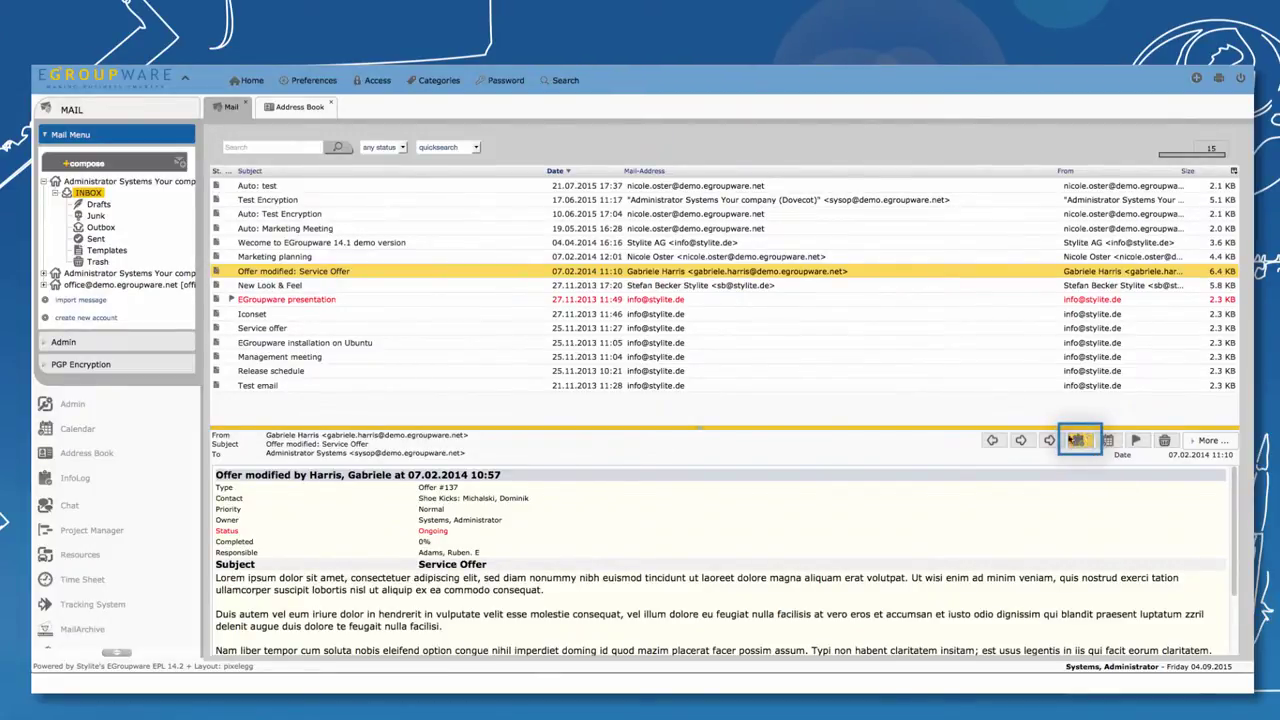
Save the 'Offer modified: Service Offer' mail as an InfoLog entry with the administrator as Responsible
left_click(1082, 441)
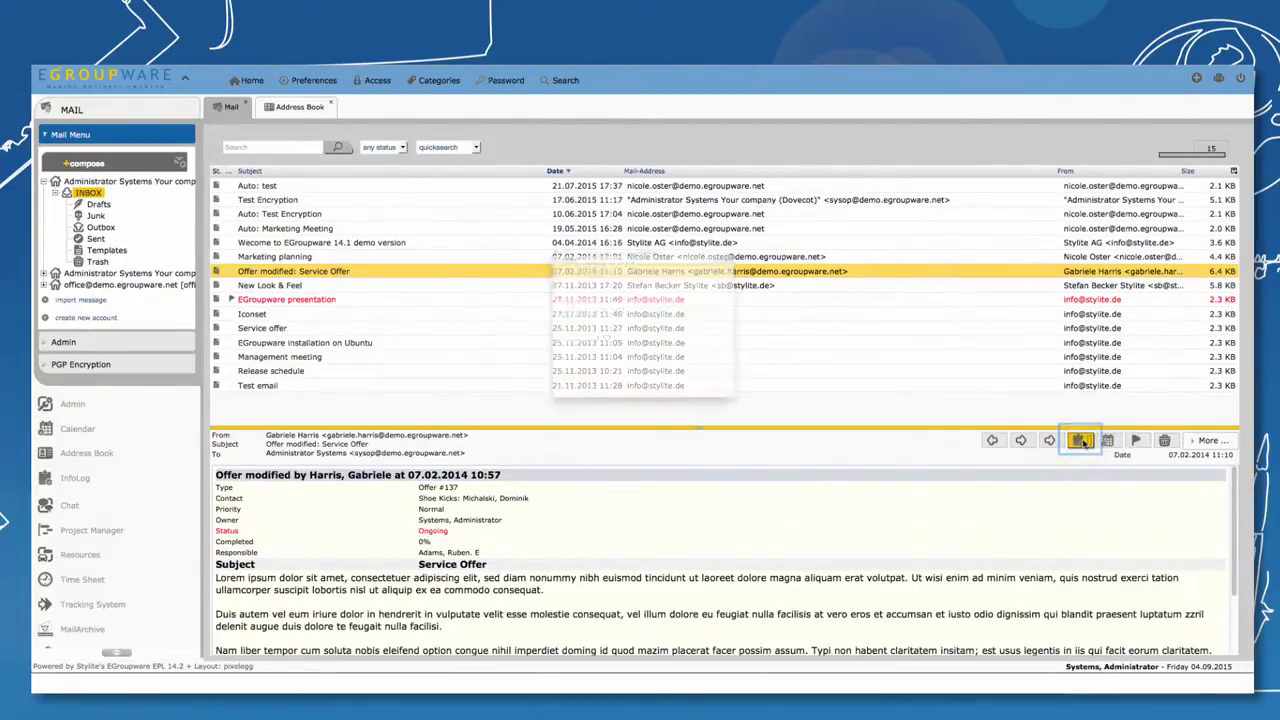
left_click(498, 265)
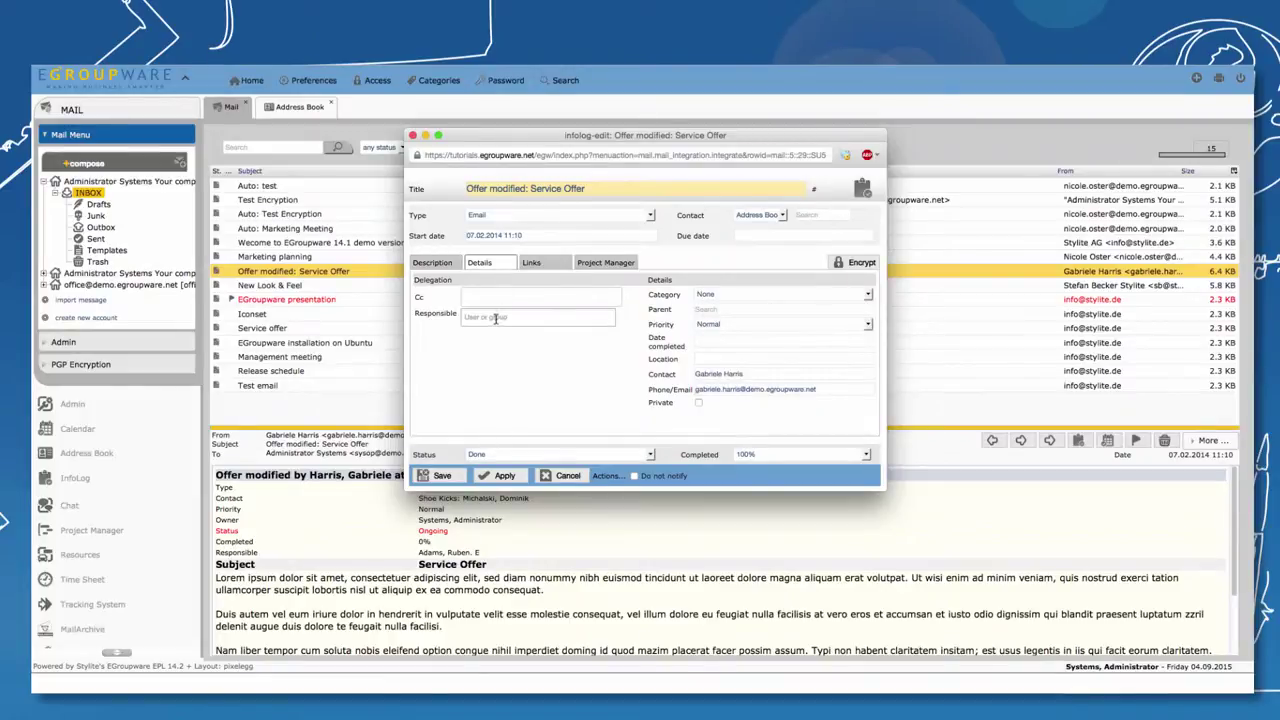
left_click(494, 318)
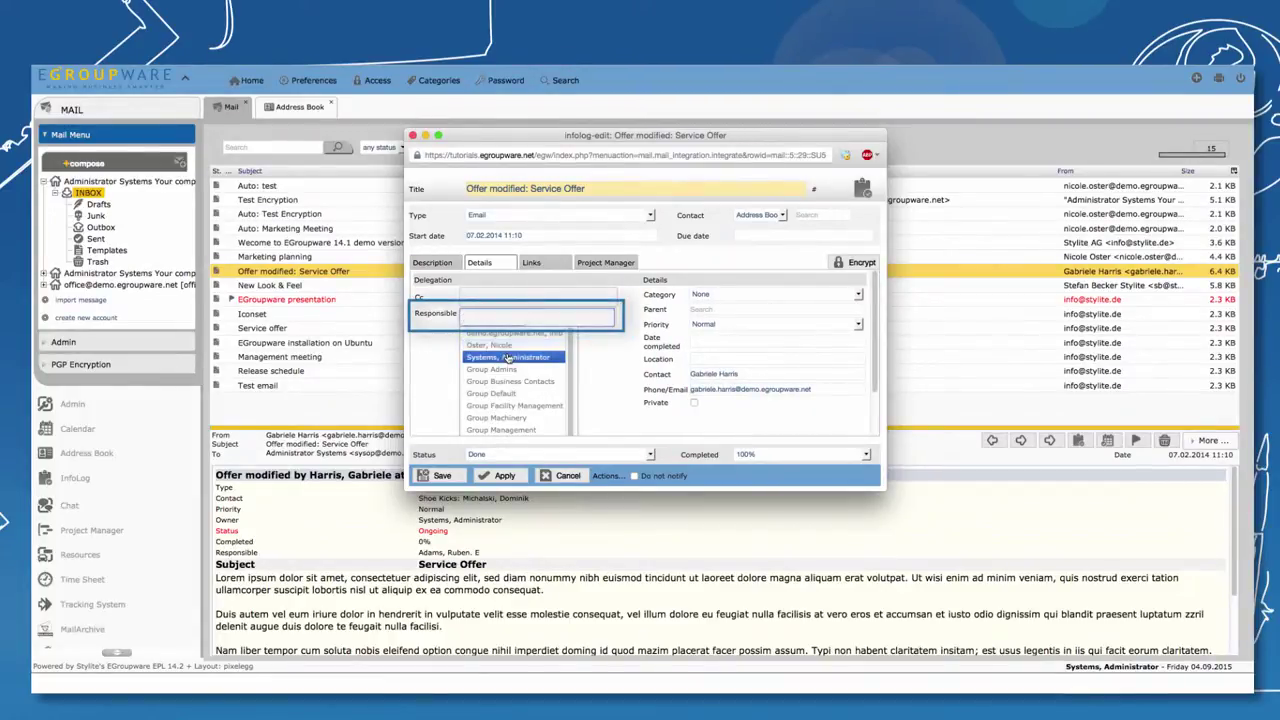
left_click(507, 357)
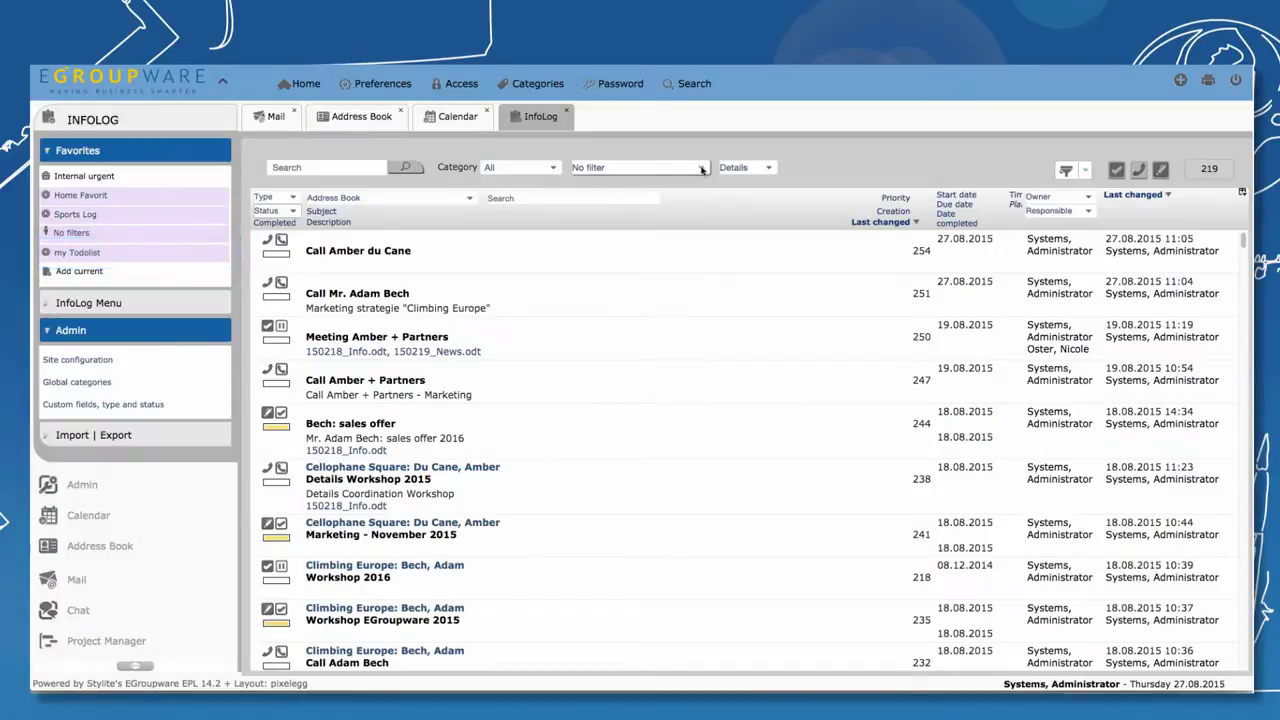
Open the No filter dropdown to reveal the Responsible, Delegated and Own filters
left_click(701, 169)
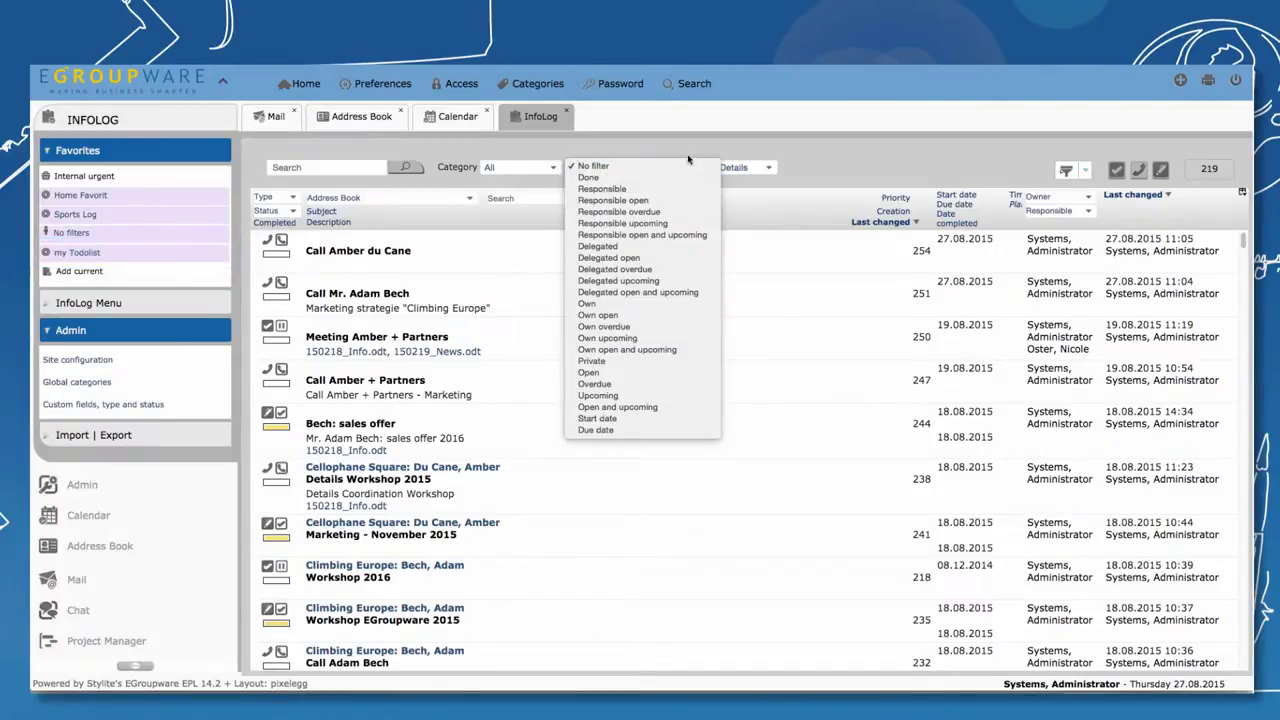